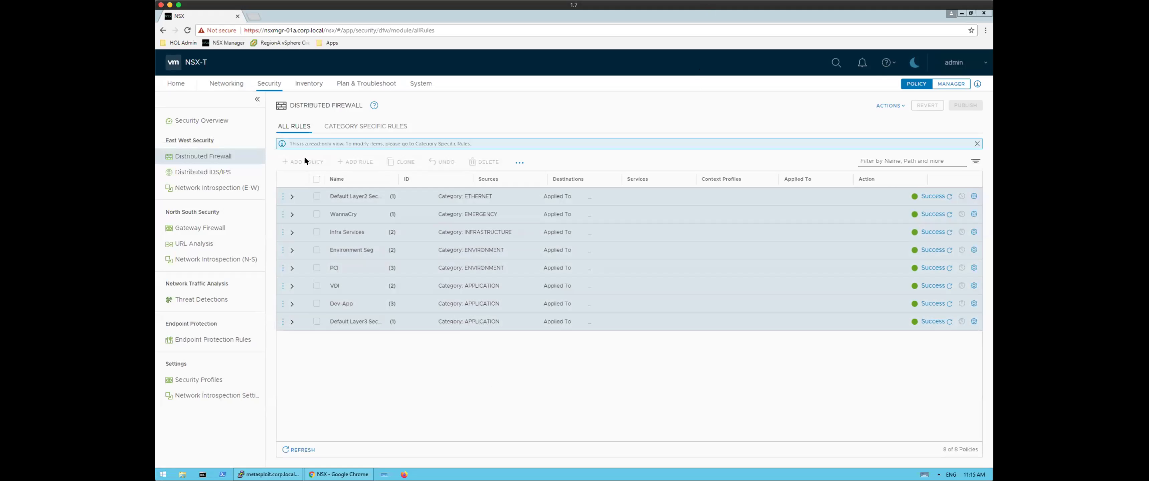
- Show the category-specific firewall rules for the Environment category and expand the Environment Seg policy to review its rules
click(344, 126)
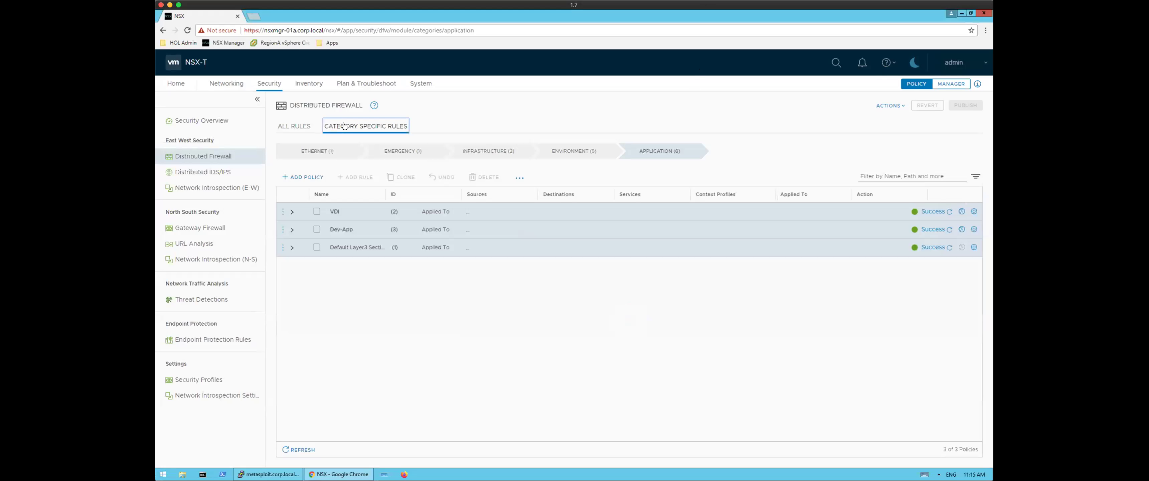
click(560, 150)
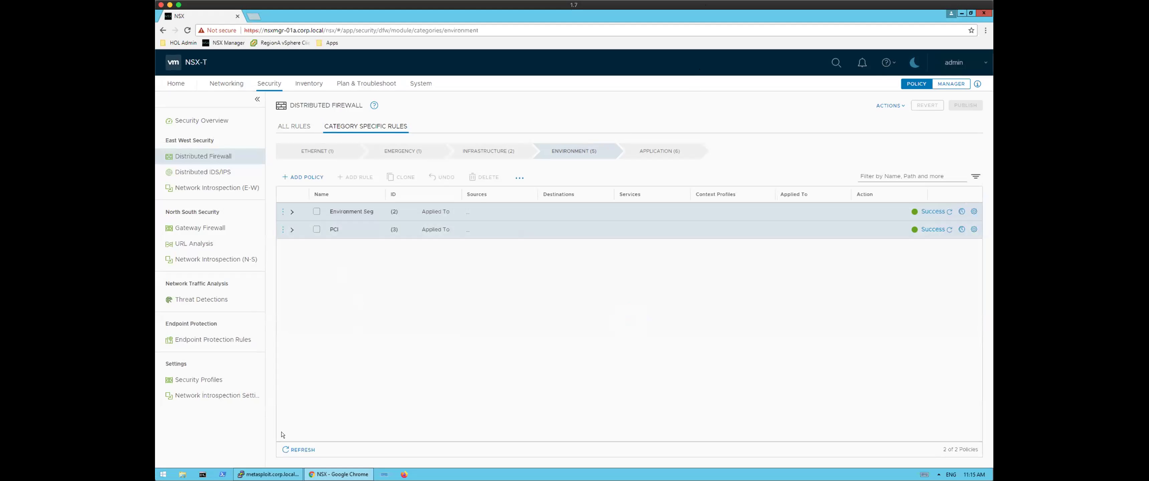
click(292, 212)
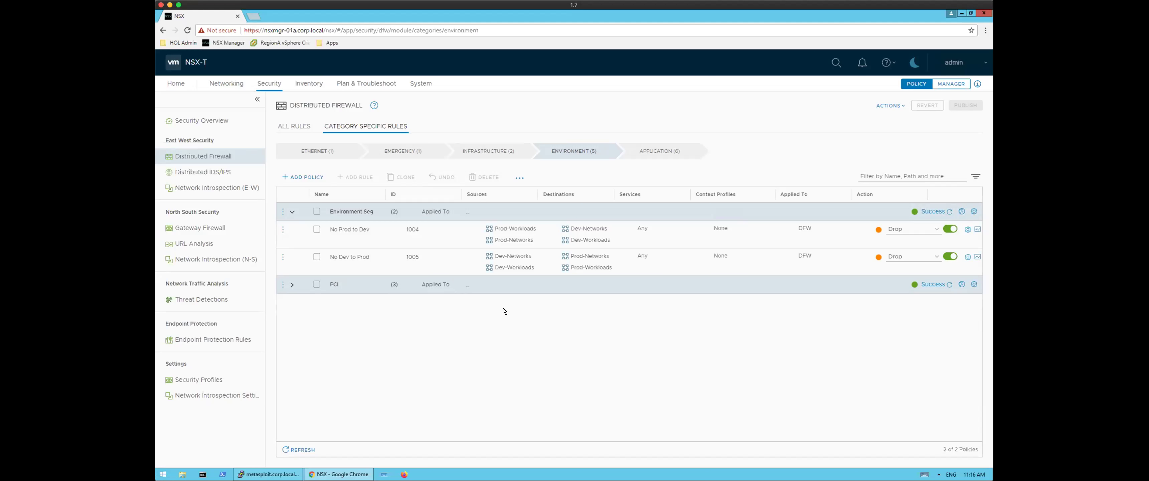
mouse_move(514, 228)
mouse_down()
mouse_move(629, 257)
mouse_move(616, 257)
mouse_up()
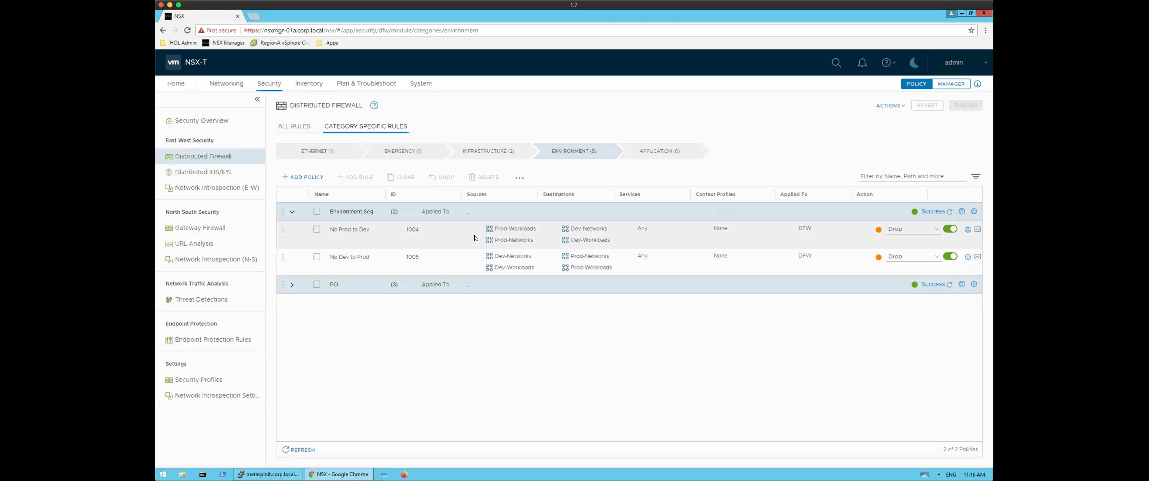
- Inspect the effective members and group definition of Prod-Workloads, a source of the No Prod to Dev rule
mouse_move(497, 241)
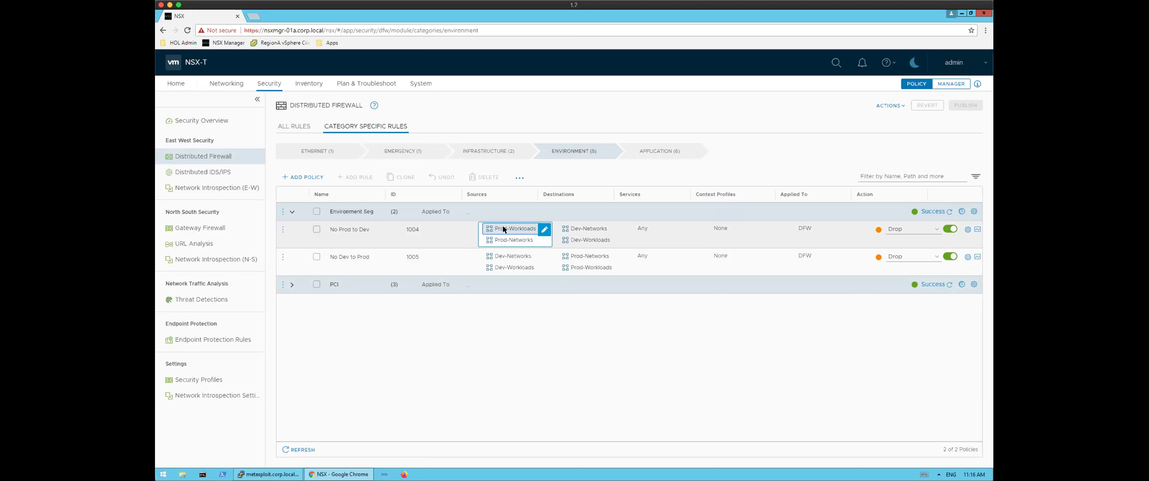
click(503, 228)
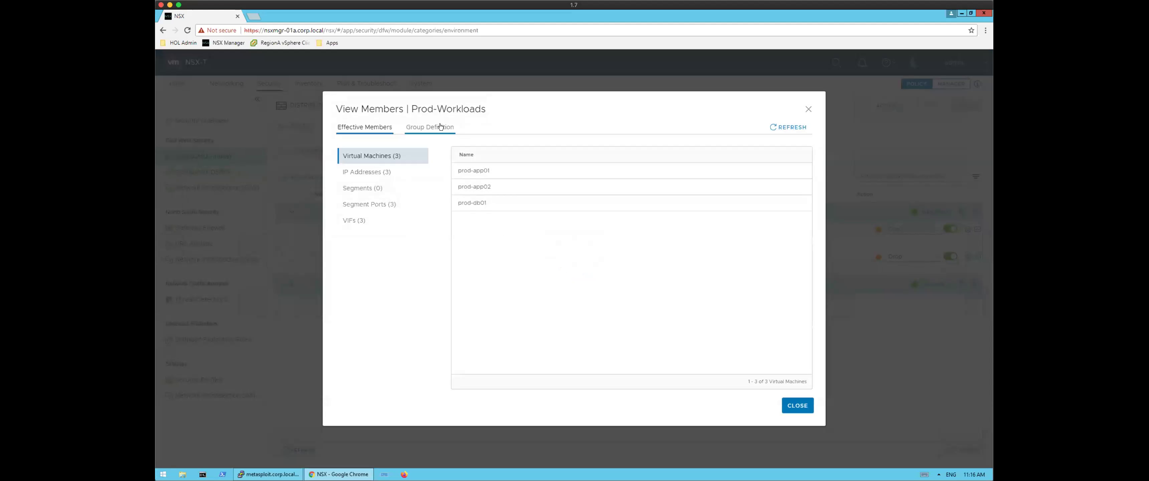
click(440, 126)
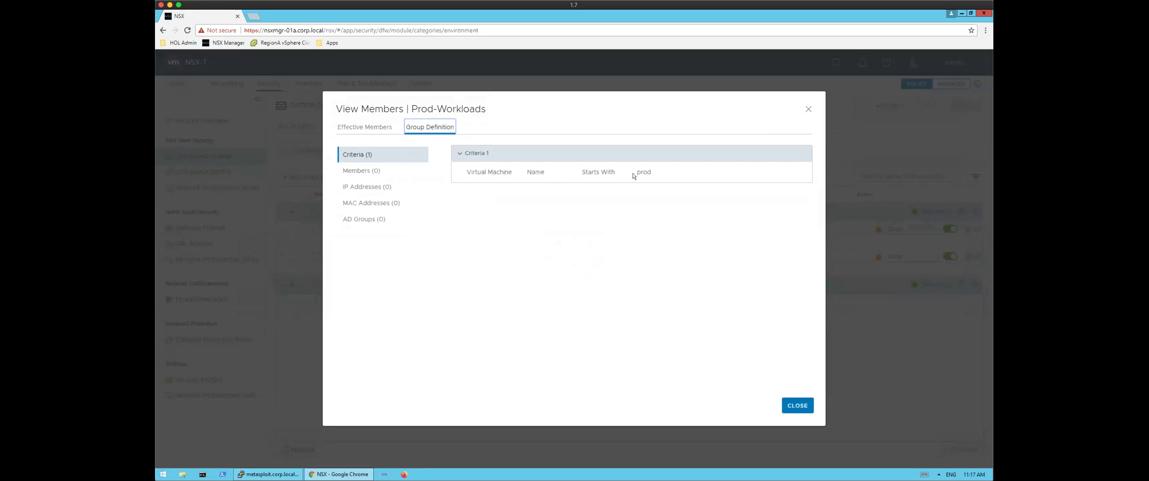
click(793, 406)
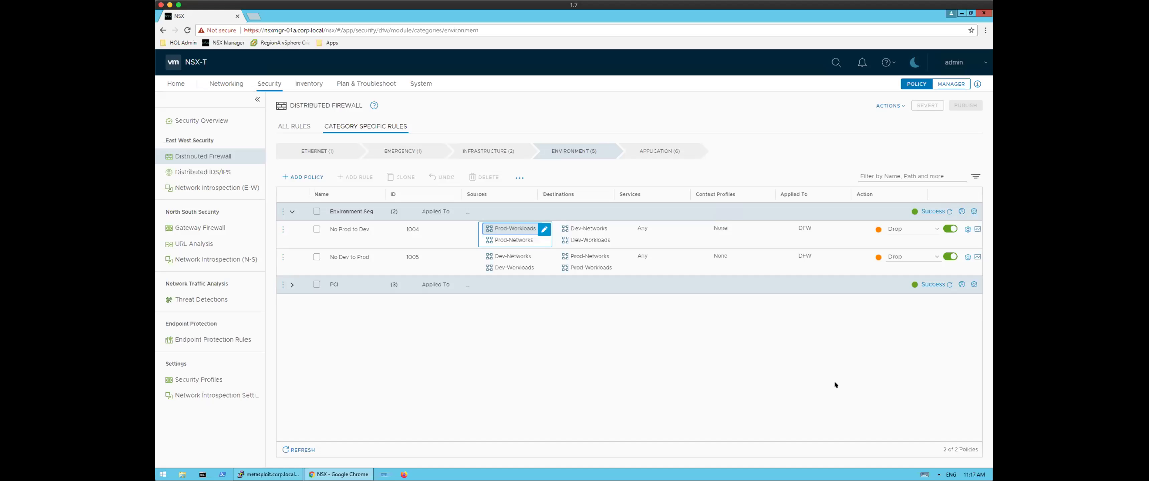
- Expand the PCI policy and examine the group definition of PCI-Servers, the source of the PCI to PCI rule
click(292, 284)
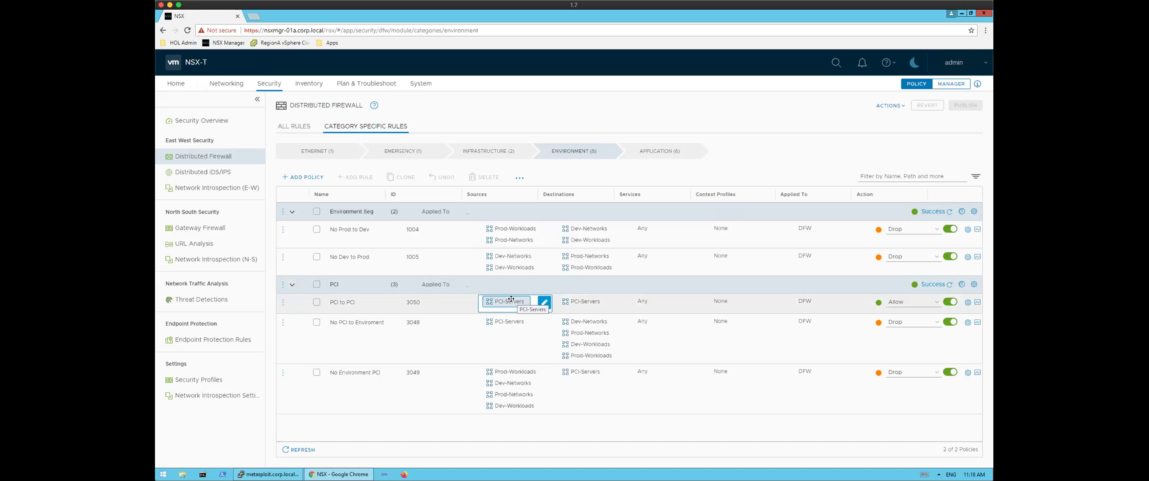
click(512, 302)
click(433, 127)
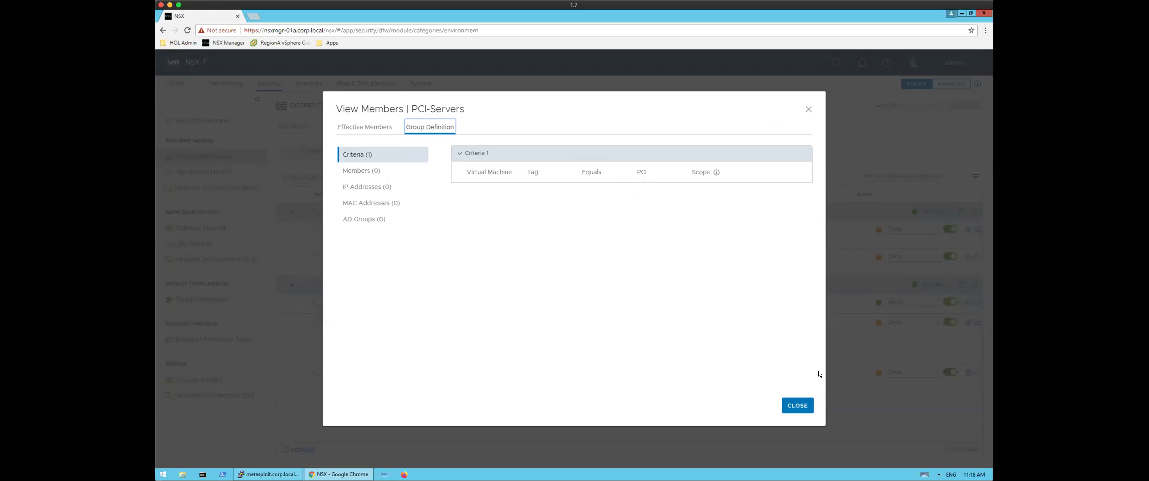
click(798, 405)
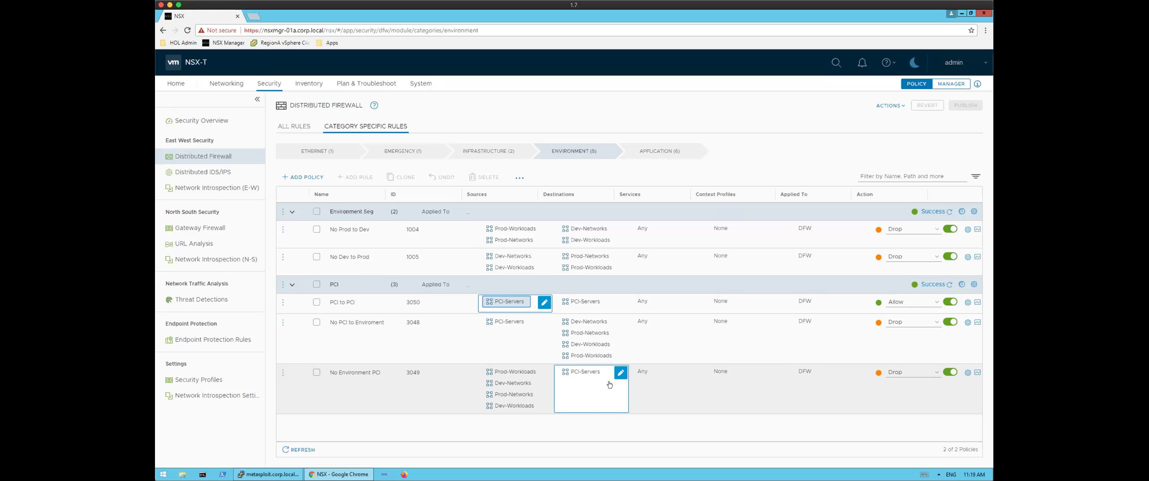
- Expand the VDI policy in the Application category and examine the group definition of VDI-Desktops, the source of No VDI to VDI
click(649, 154)
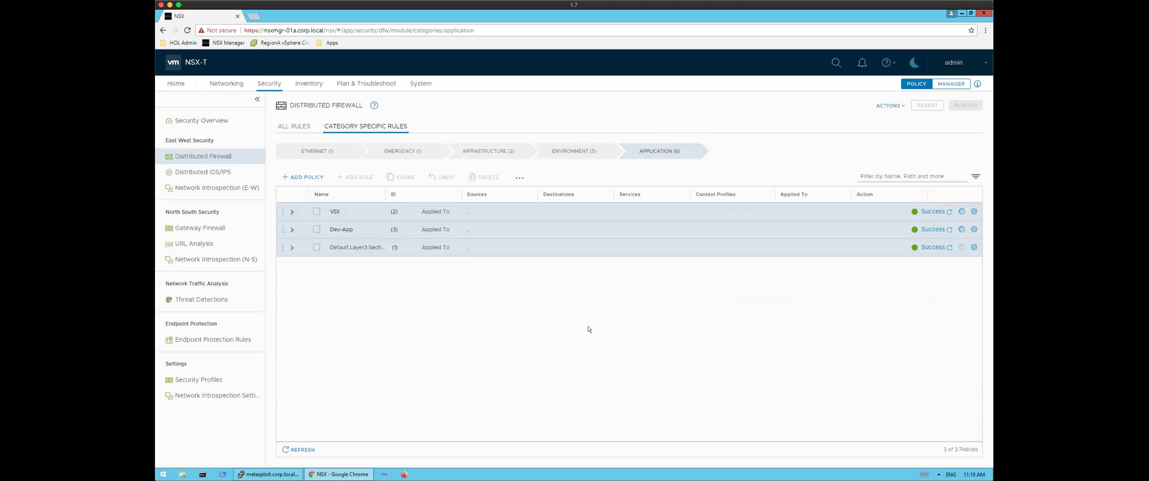
click(291, 212)
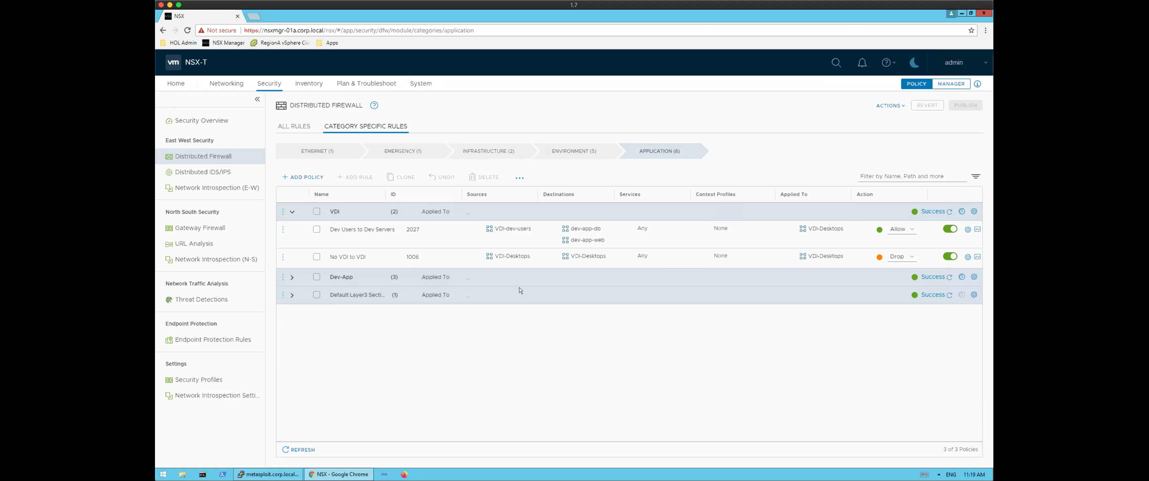
mouse_move(482, 259)
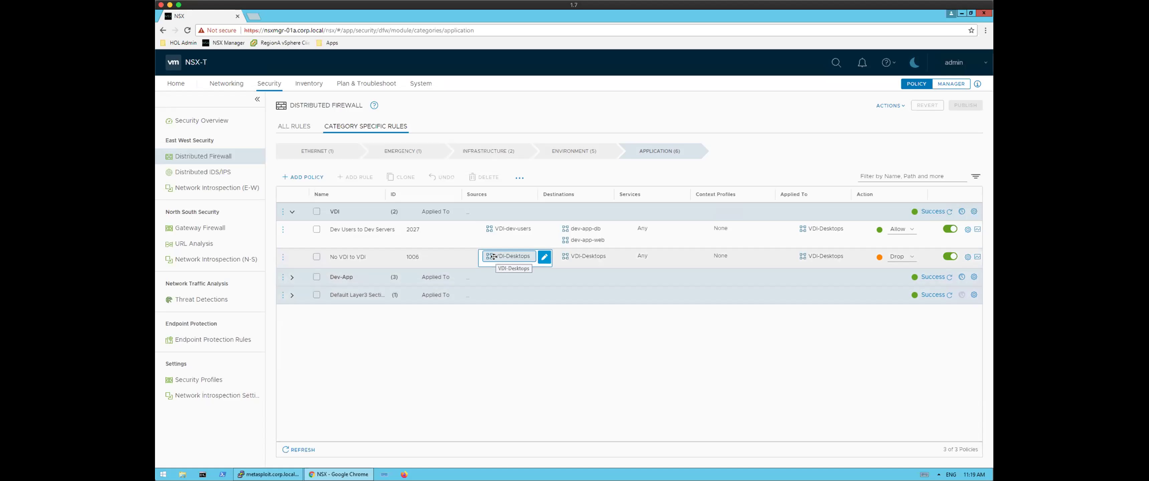
mouse_move(573, 256)
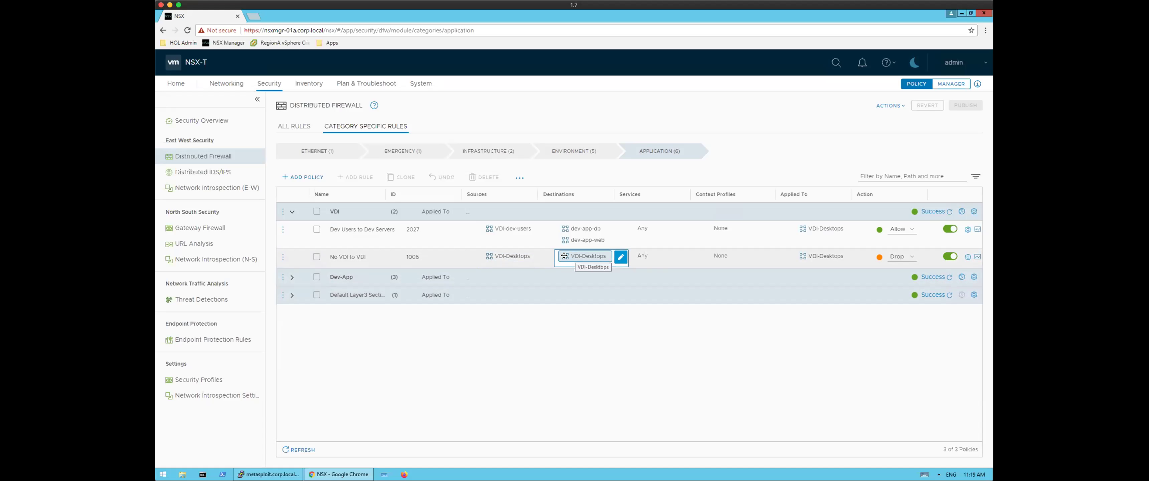
click(506, 257)
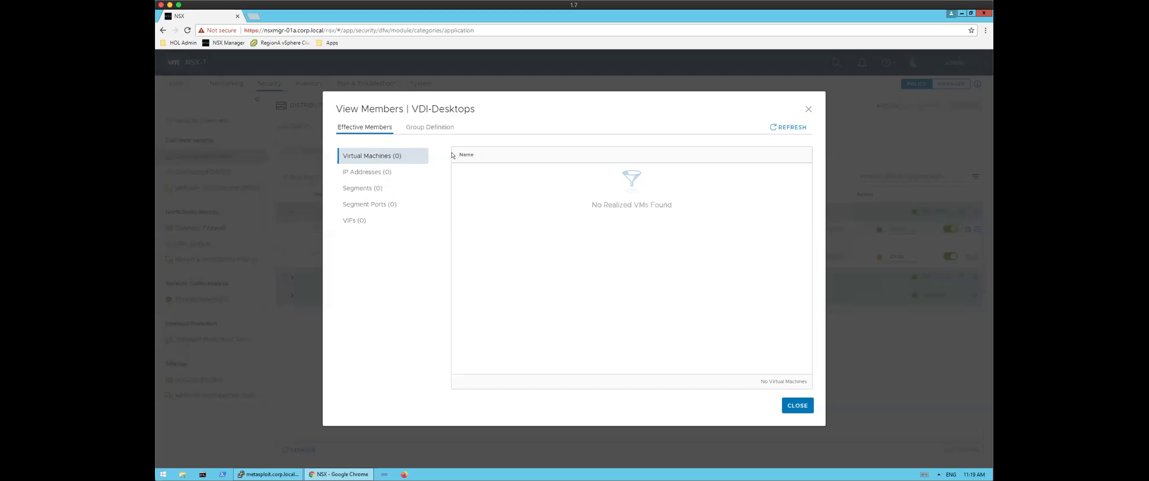
click(430, 126)
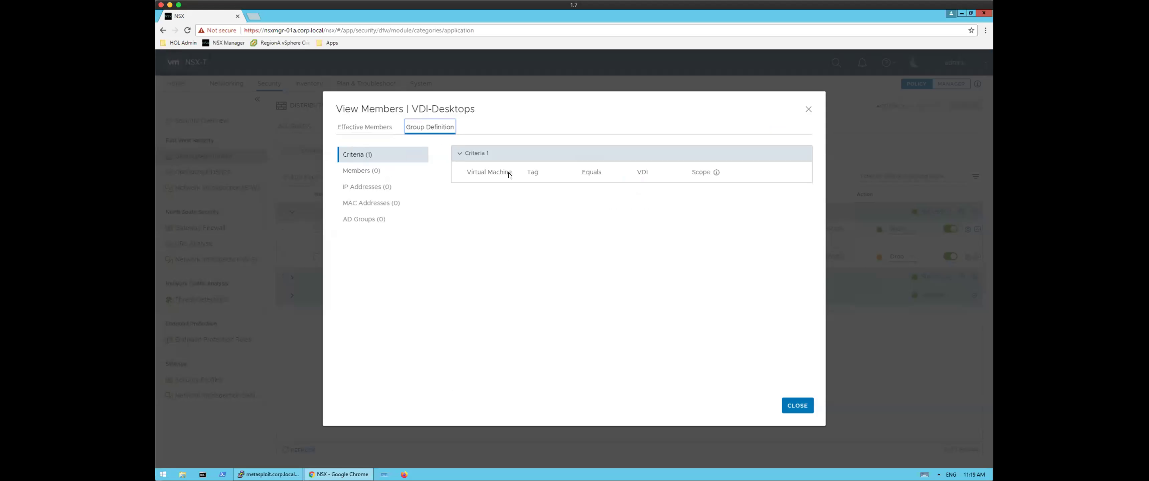
click(798, 404)
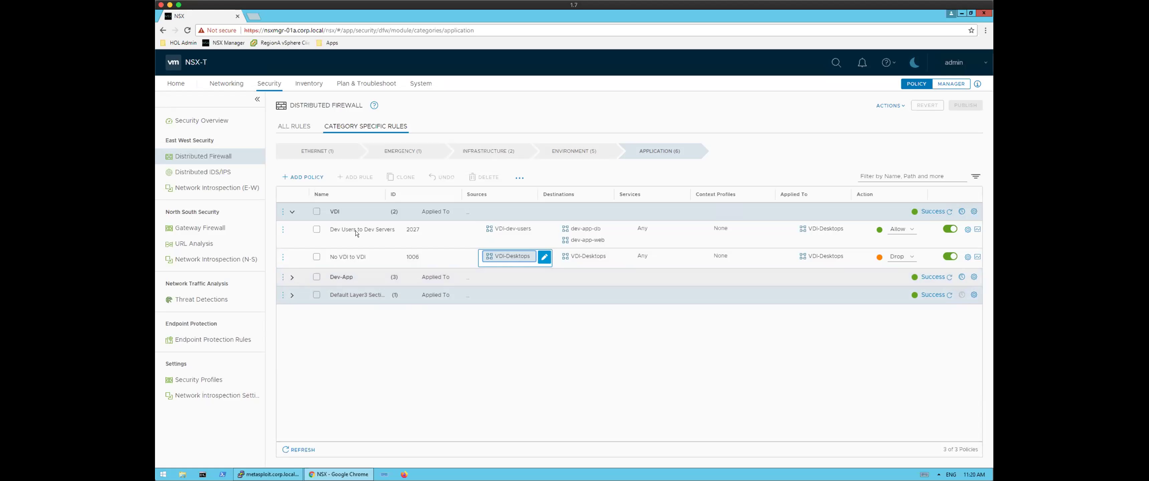
- Examine the AD groups defining VDI-dev-users in the Dev Users to Dev Servers rule, and expand the Dev-App policy to review its rules
mouse_move(497, 241)
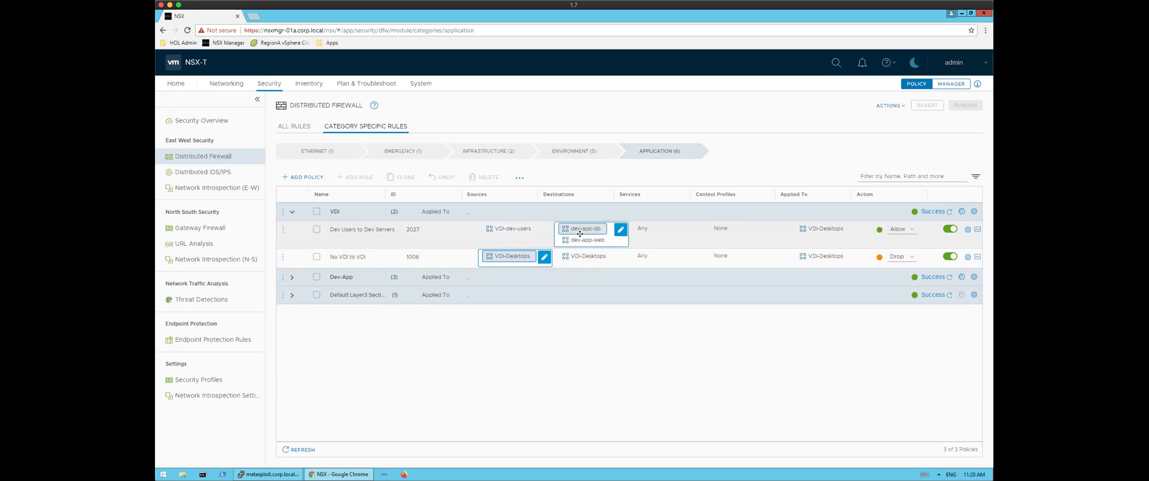
drag(505, 229, 507, 232)
click(506, 230)
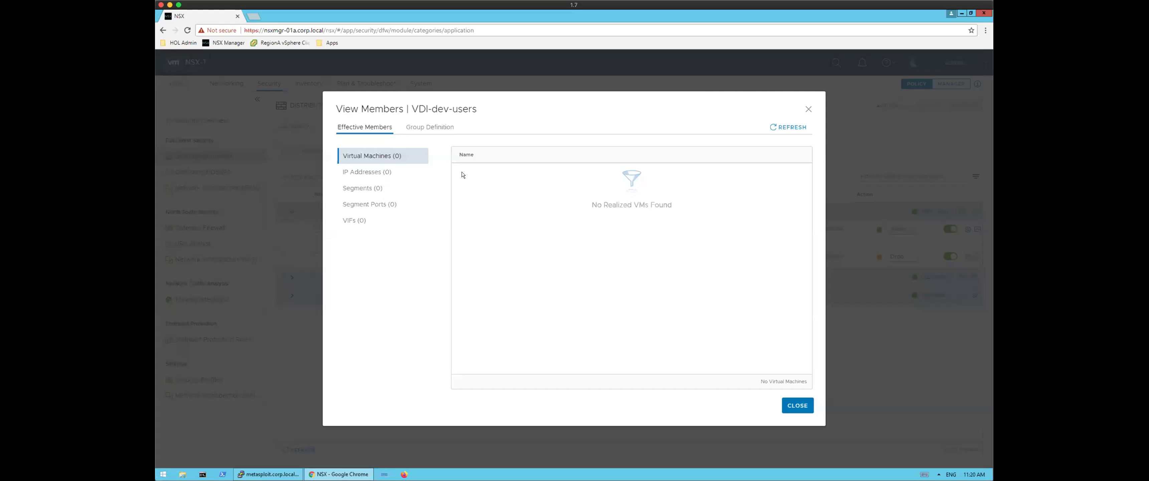
click(427, 127)
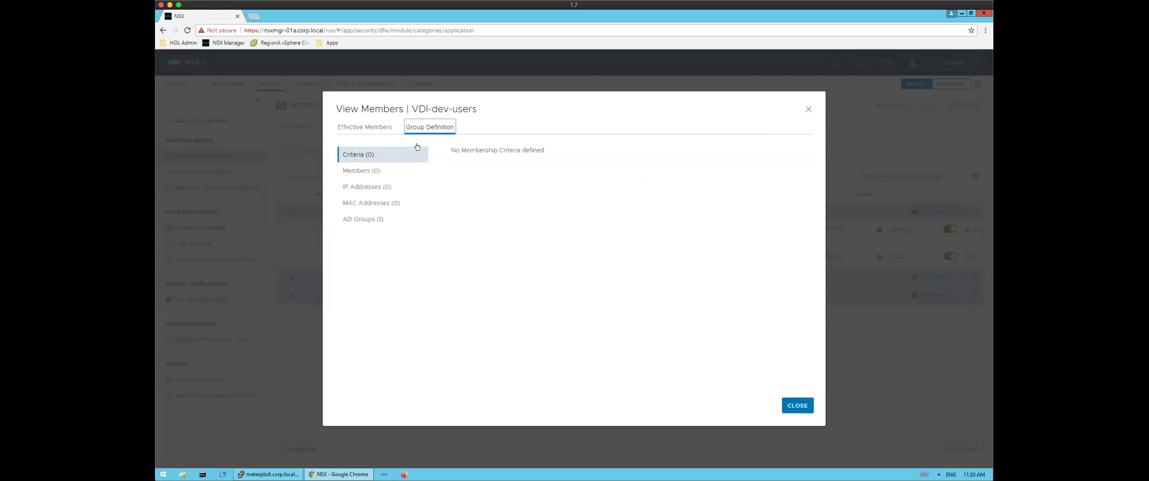
click(364, 218)
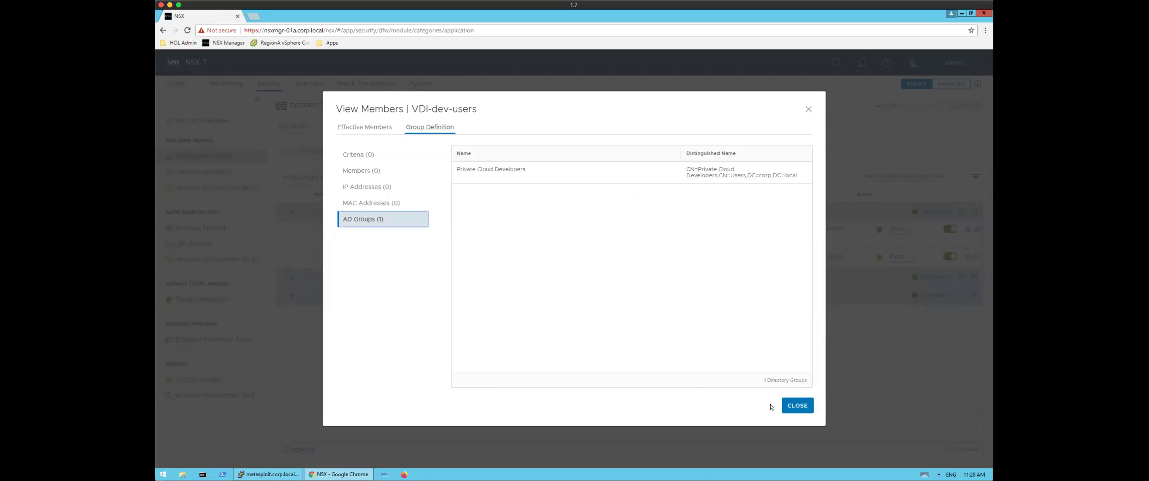
click(785, 407)
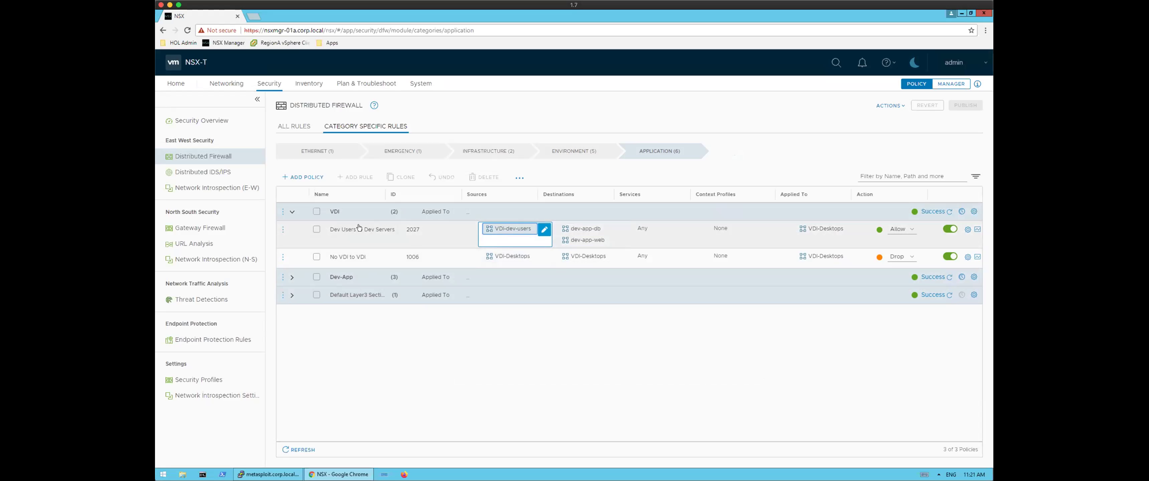
click(289, 279)
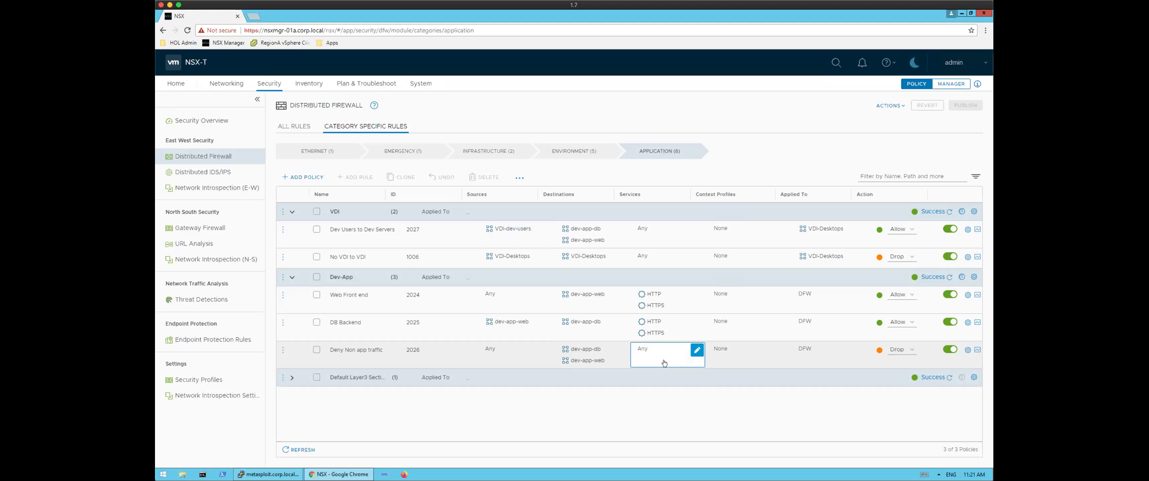
- Expand the WannaCry policy in the Emergency category and examine the definition of the Win-OS group its Disable SMBv1 rule applies to
click(403, 151)
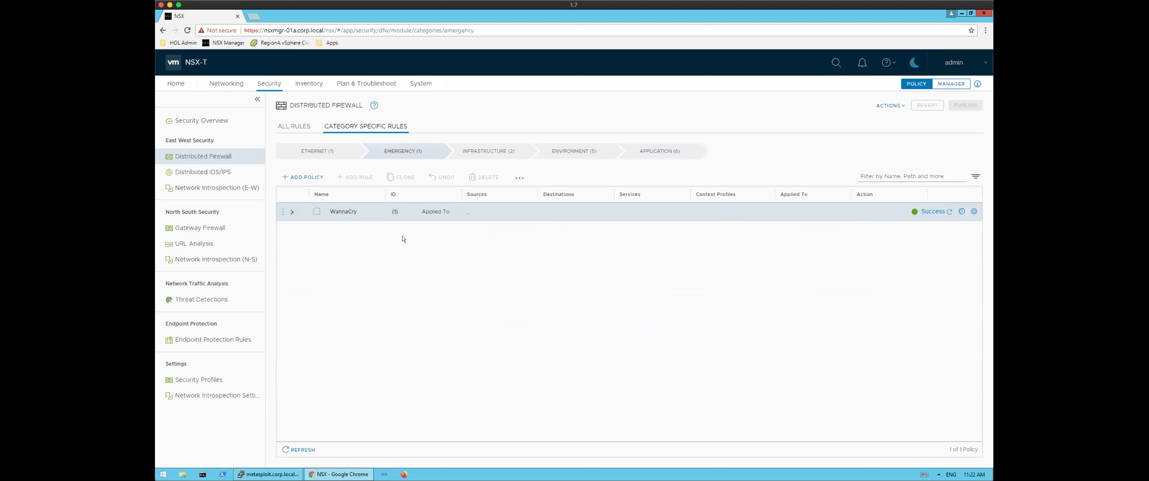
click(293, 212)
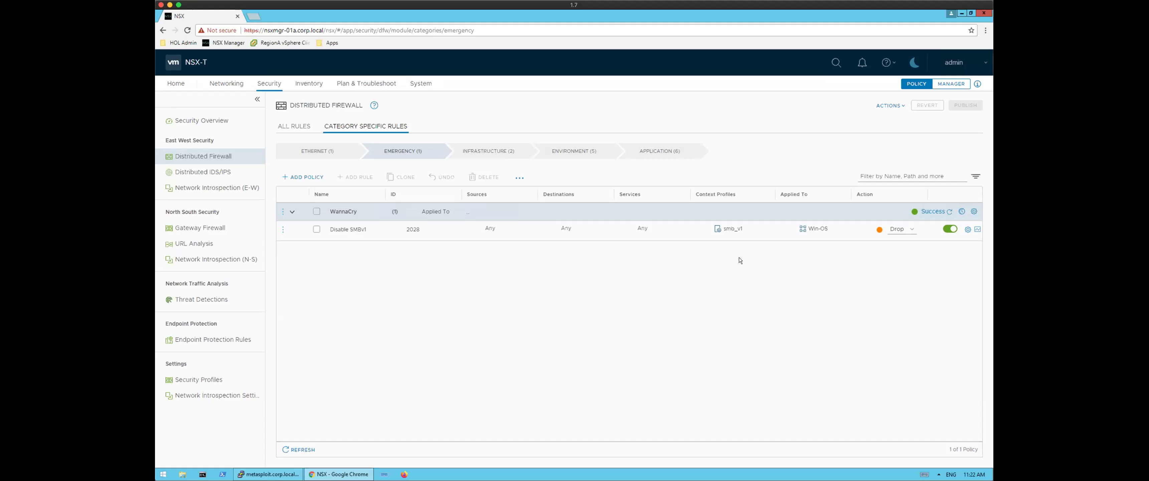
mouse_move(803, 233)
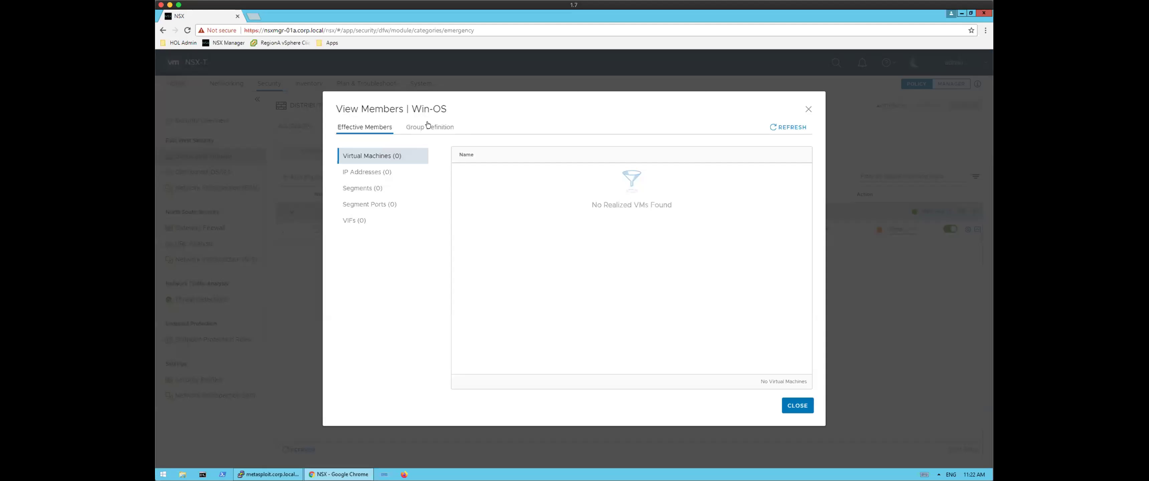
click(429, 128)
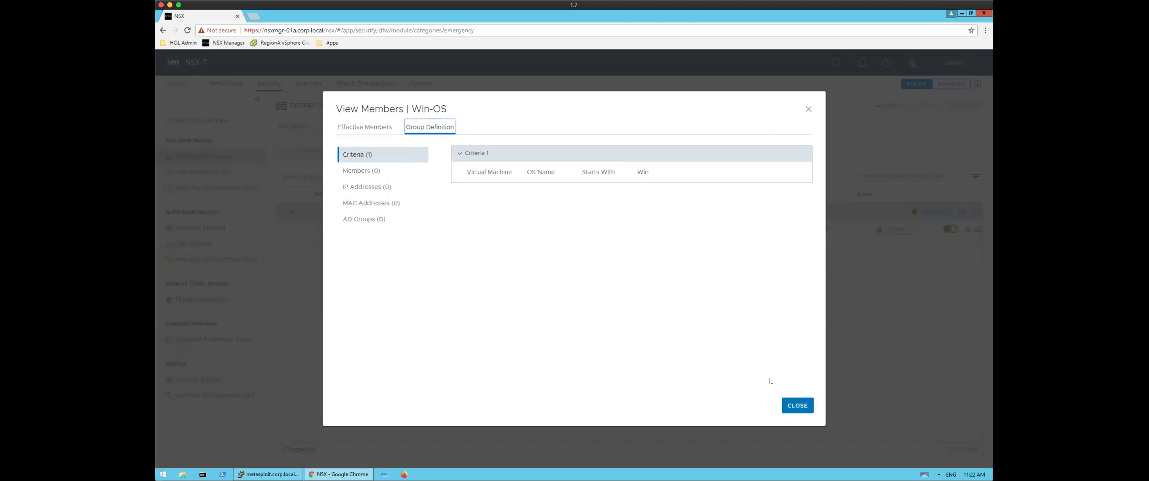
click(797, 404)
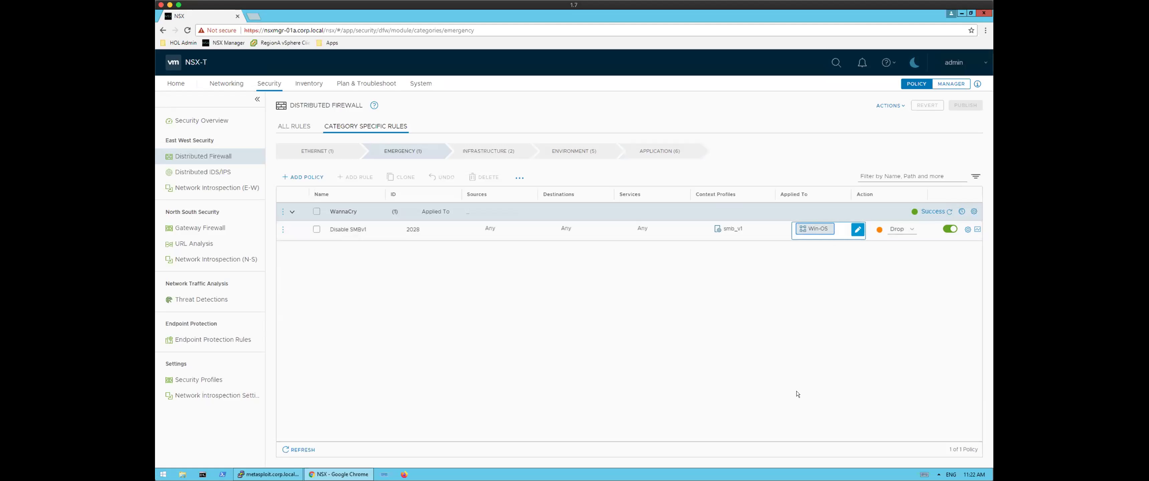
click(787, 286)
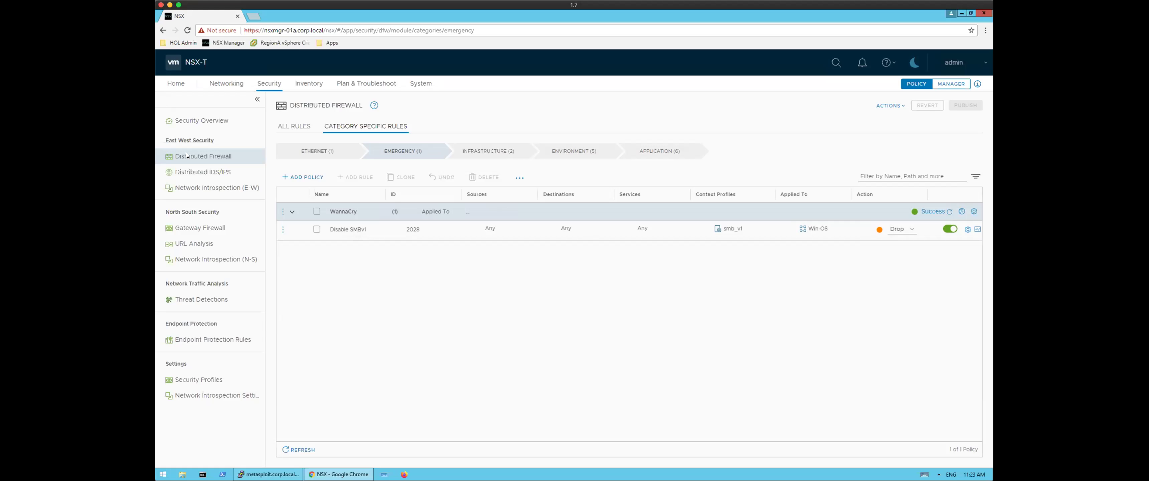
- Show the Distributed IDS/IPS events, expand the High severity Drupalgeddon2 intrusion and view its list of affected VMs
click(194, 173)
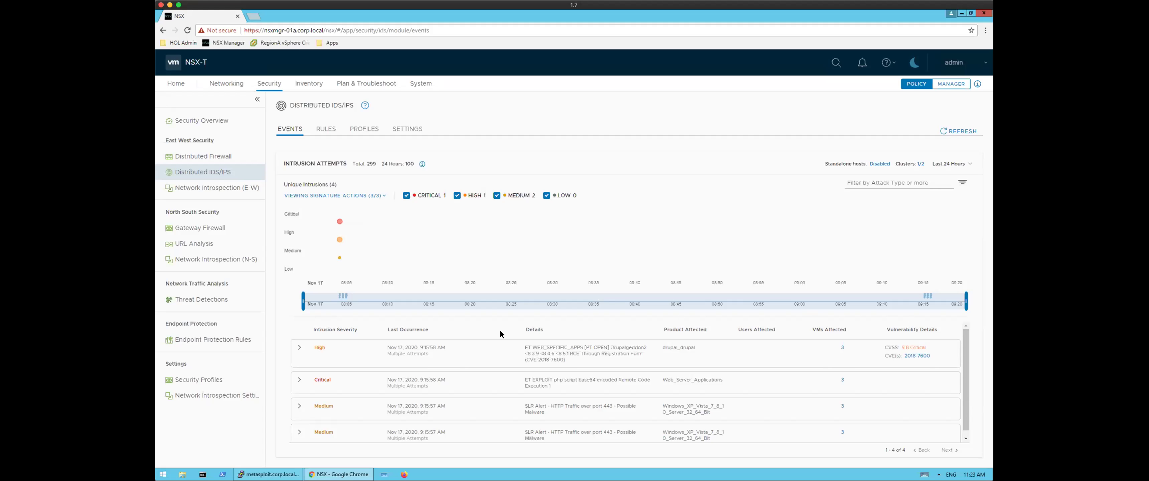
click(300, 349)
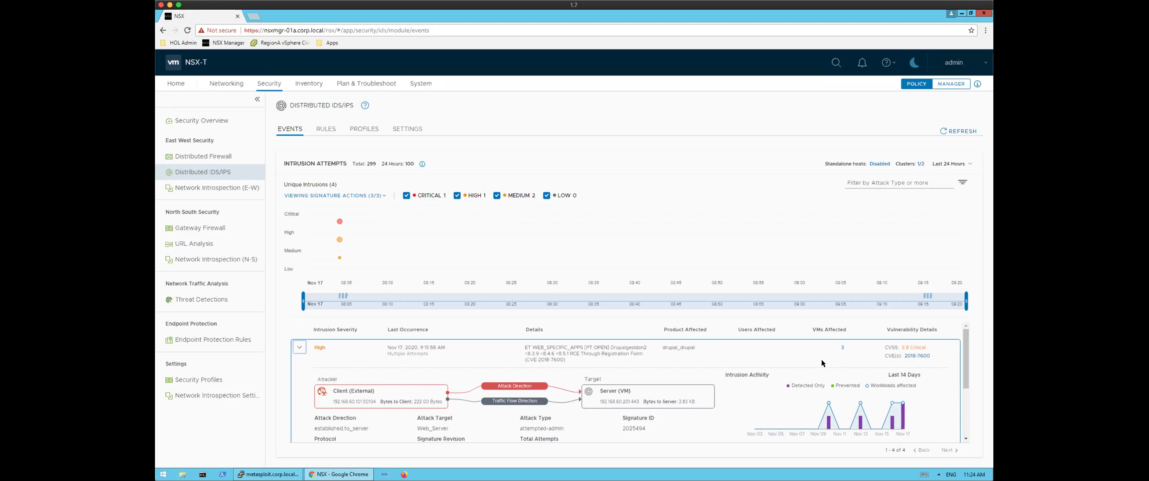
click(841, 348)
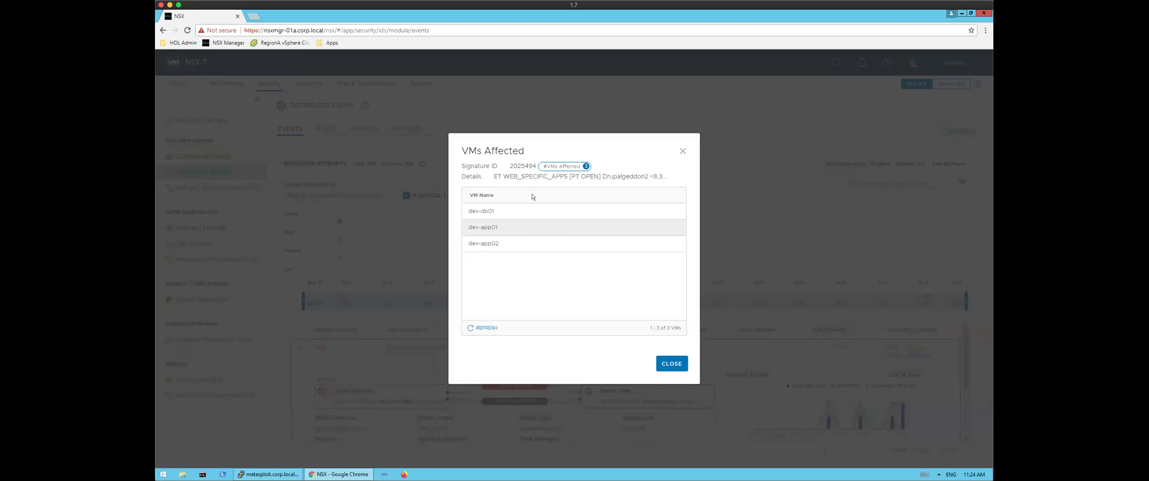
click(673, 364)
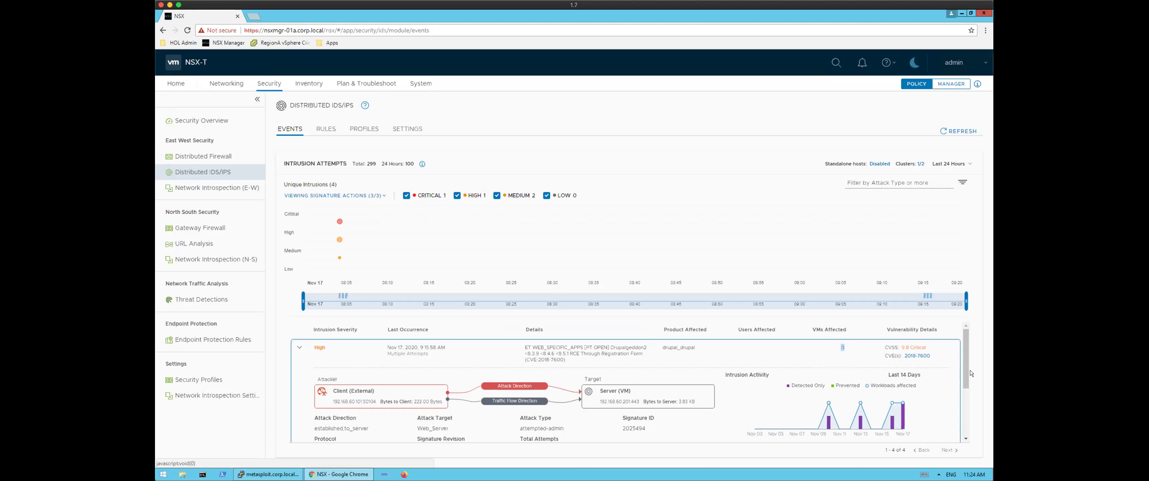
- Review the Drupalgeddon2 intrusion's history for Nov 10, 2020 from its activity chart, through to the earliest entries
drag(964, 370, 963, 381)
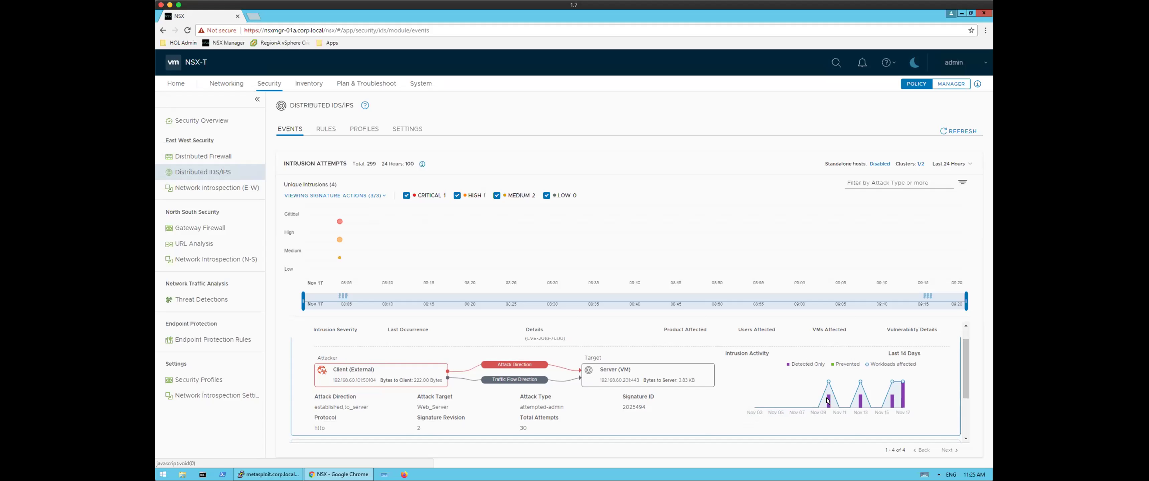
mouse_move(827, 400)
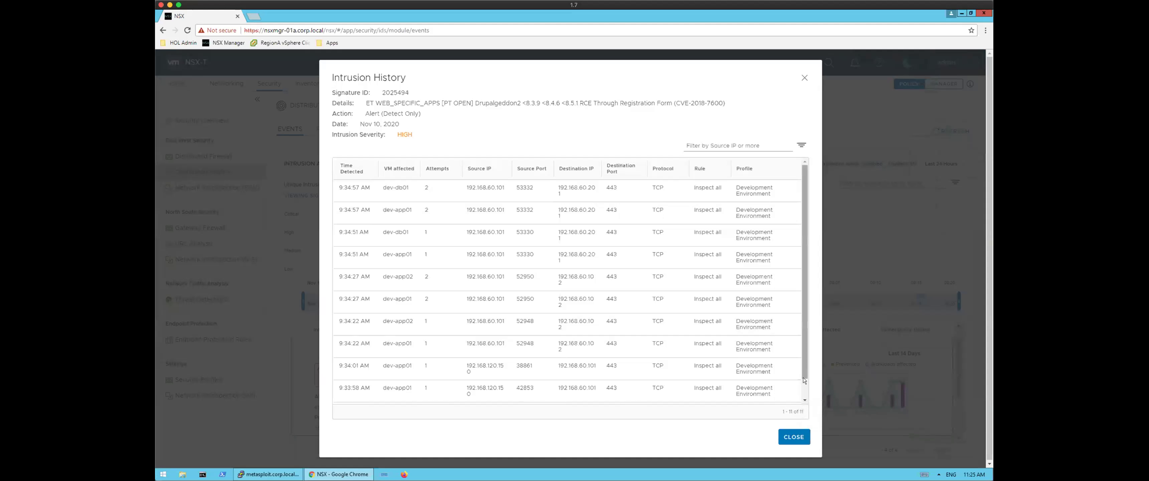
drag(804, 372, 803, 391)
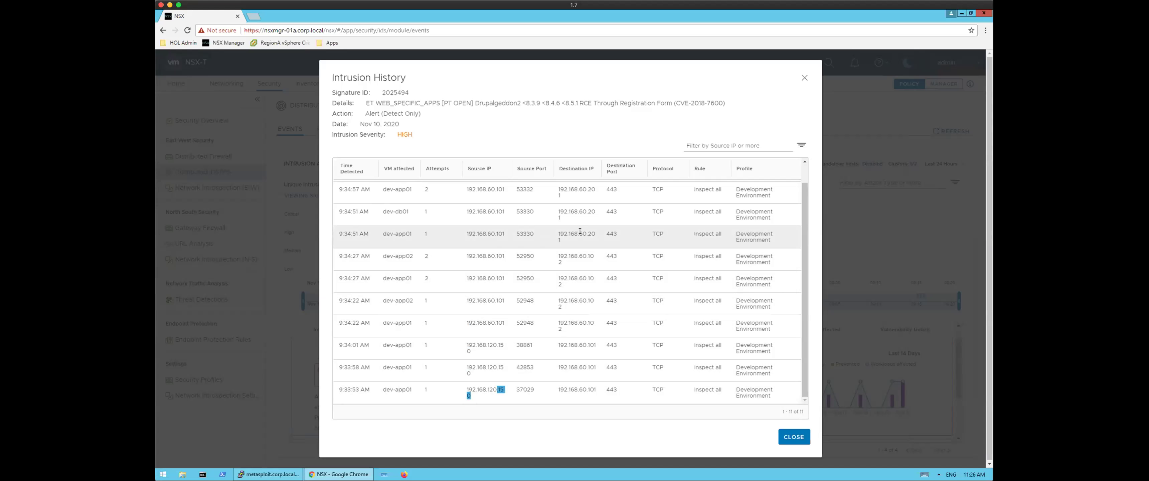
click(792, 436)
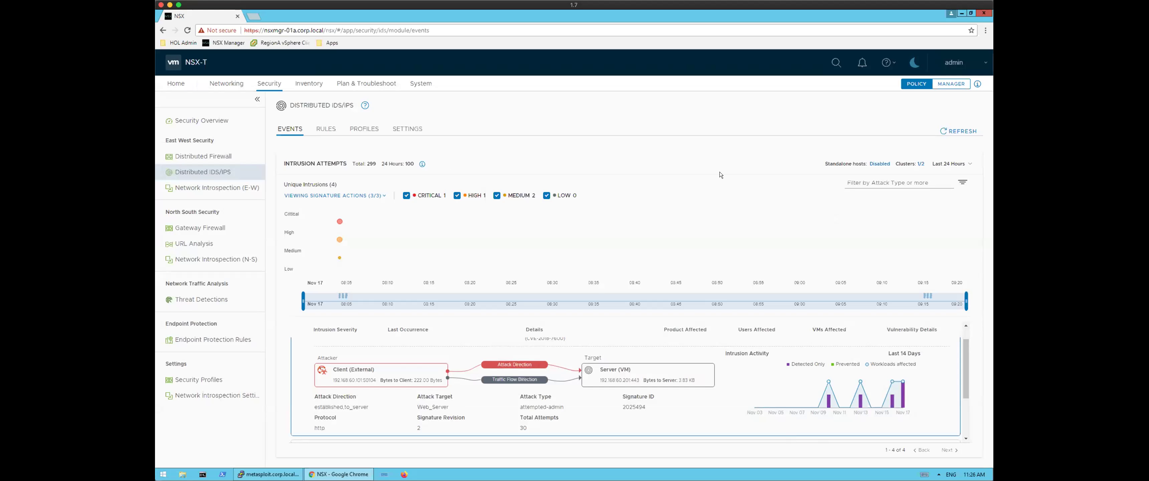
- Show the IDS/IPS profiles and expand the Application Servers profile to review its signatures
click(368, 129)
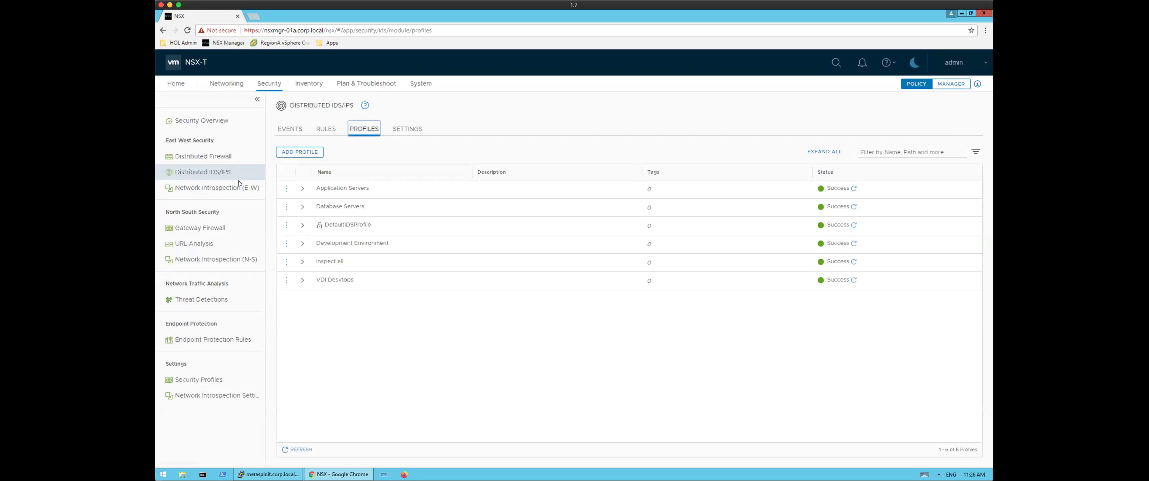
click(301, 189)
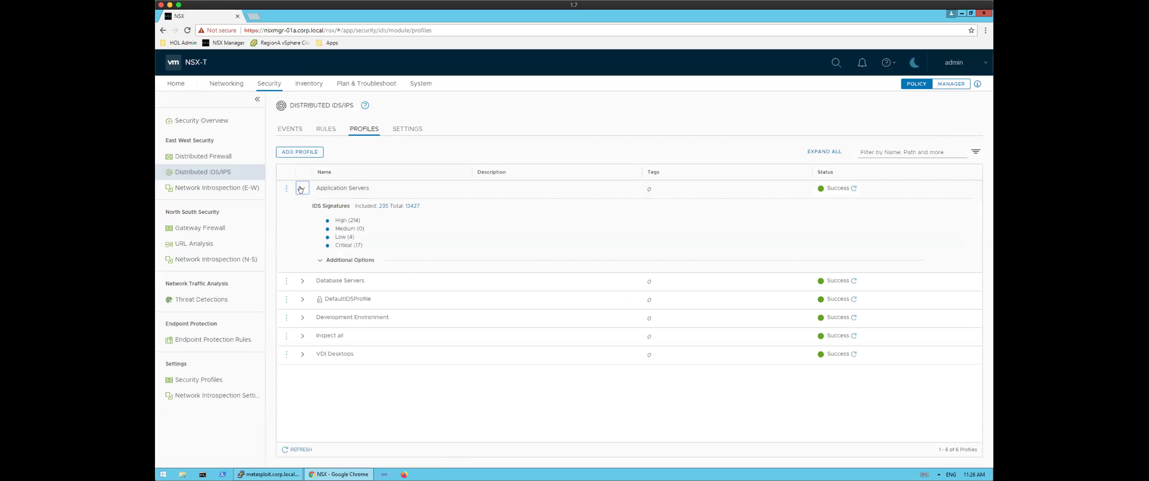